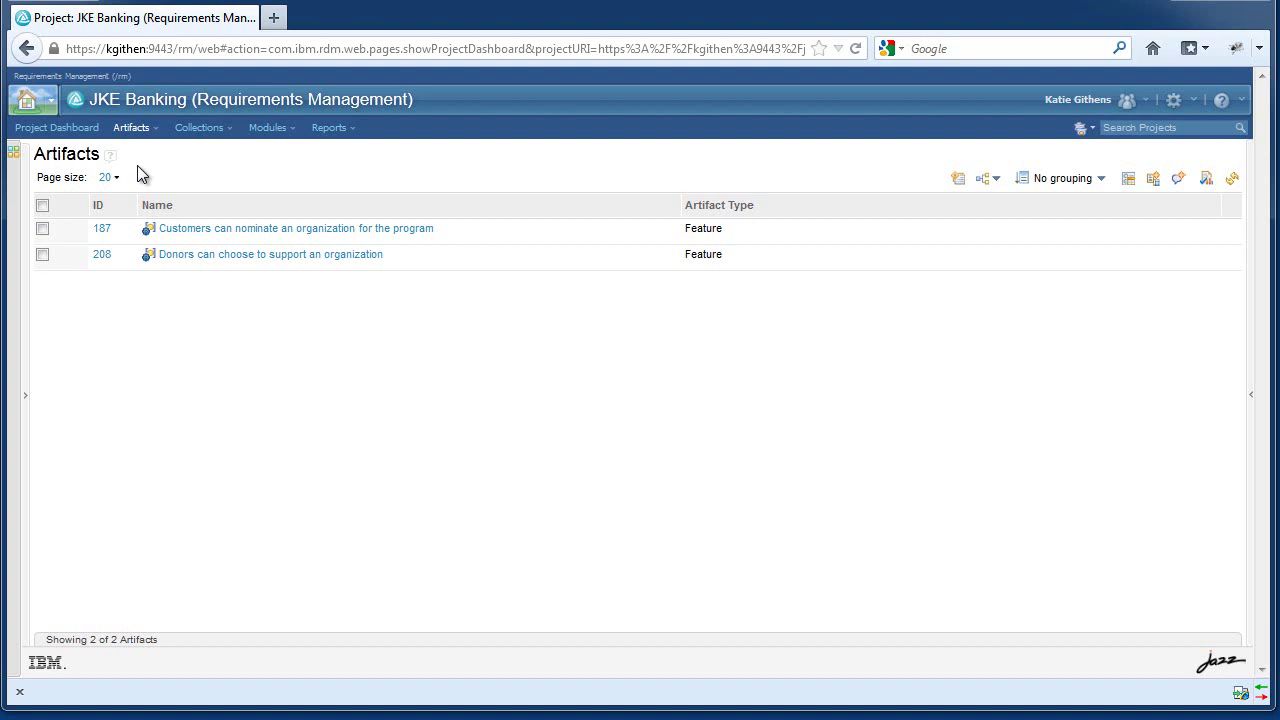
Add a Link To column to the artifacts list's displayed columns
click(66, 207)
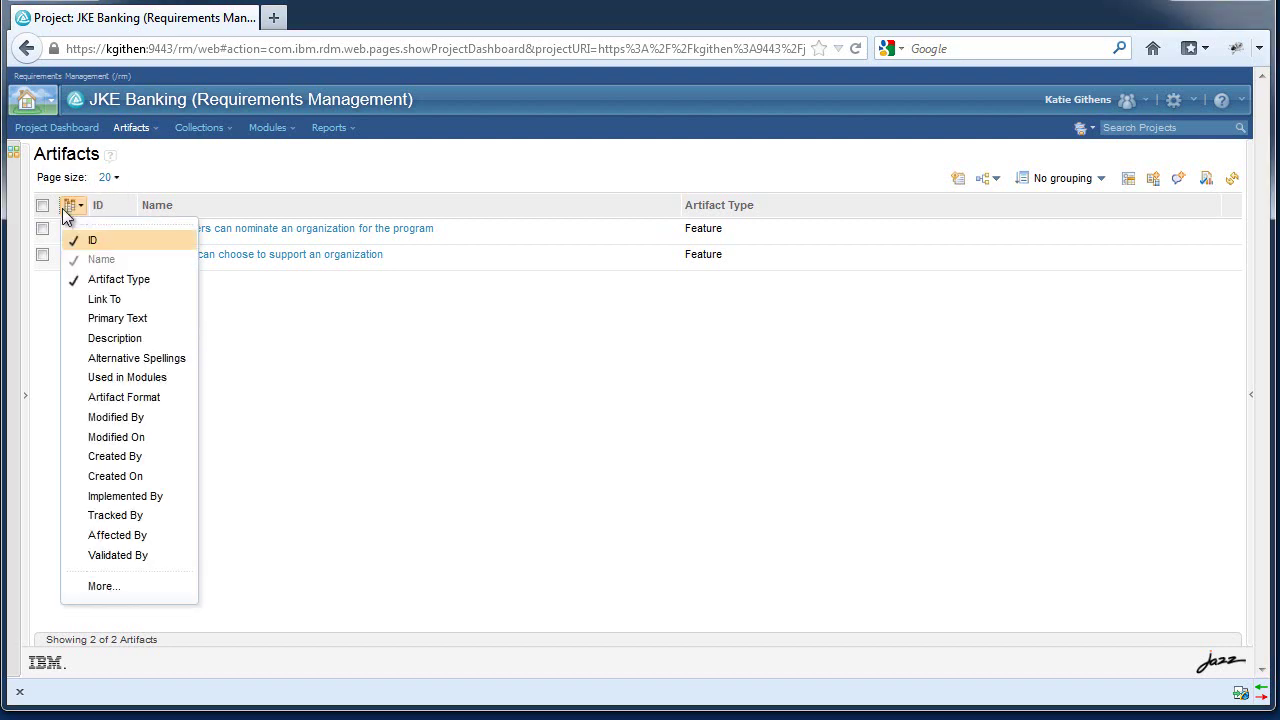
click(117, 587)
text(link)
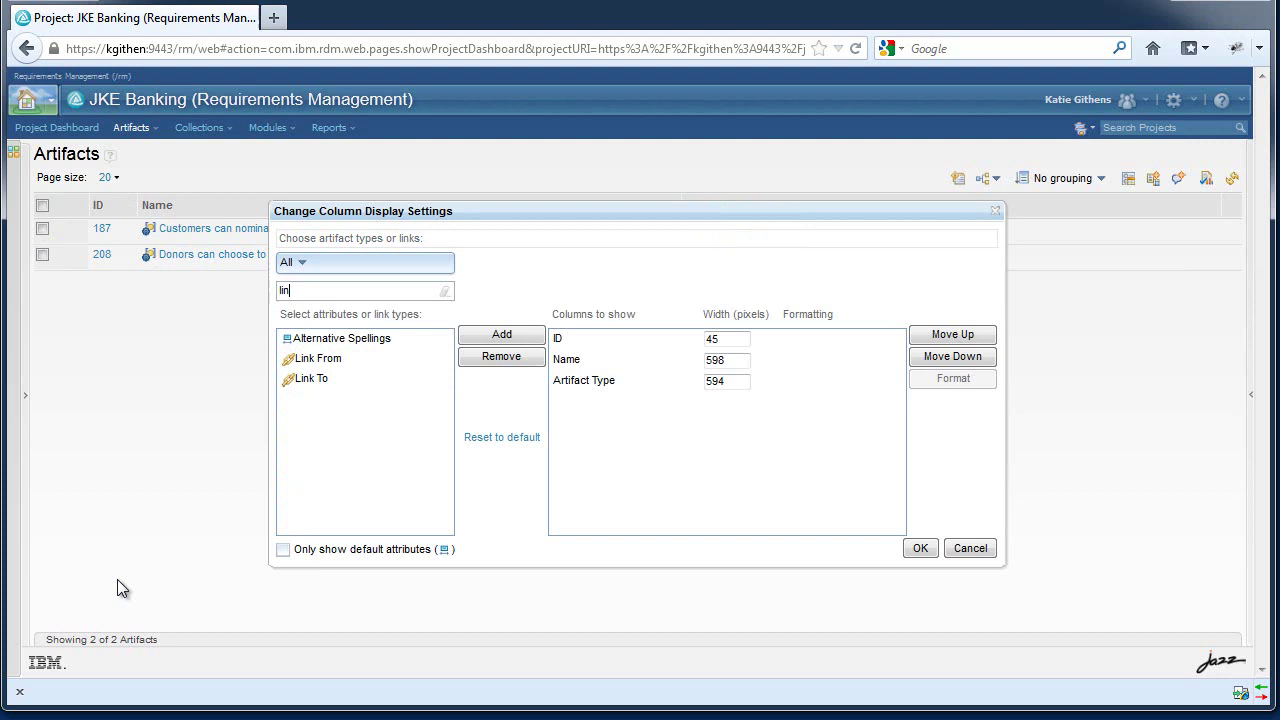
click(342, 360)
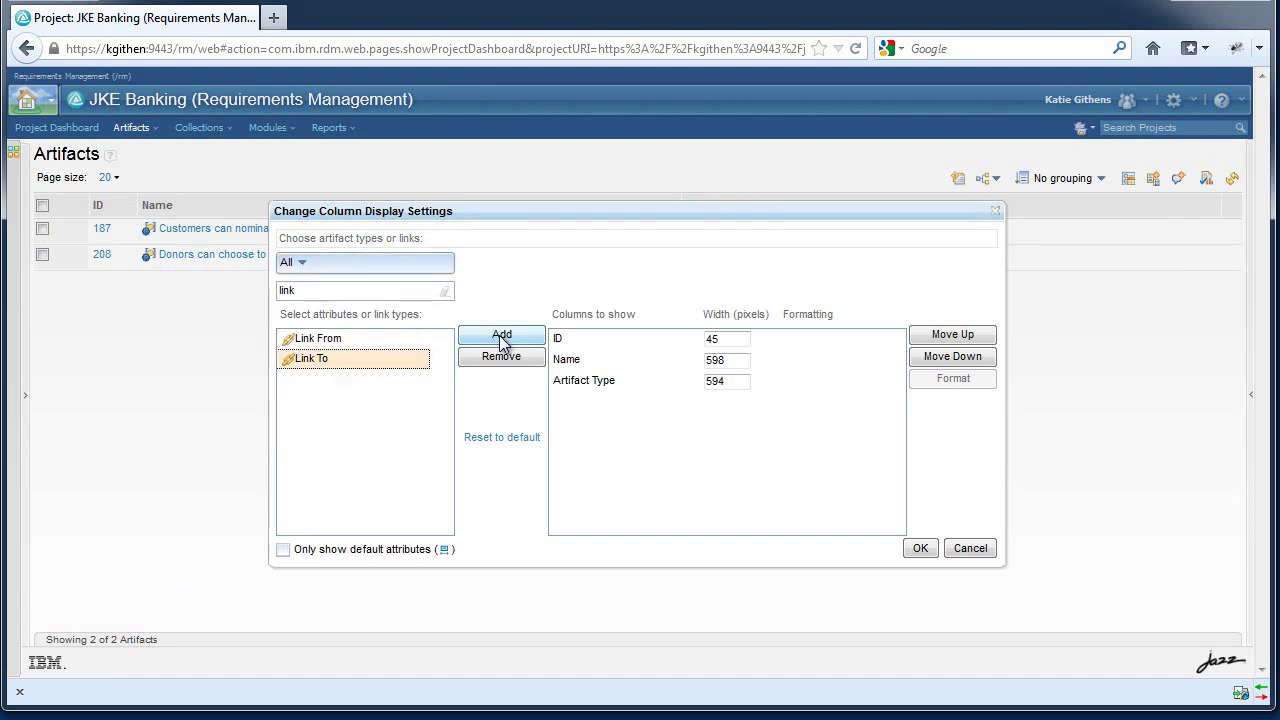
click(501, 335)
click(599, 406)
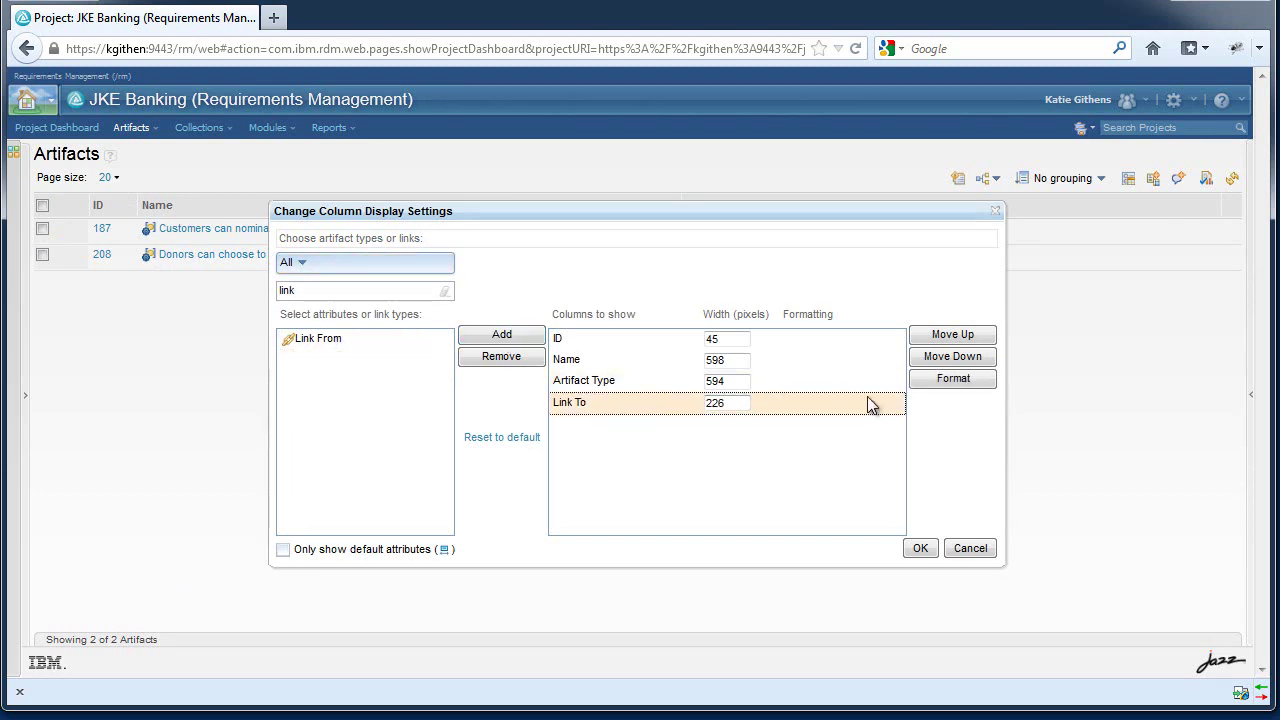
Format the Link To column to show linked artifacts' Status, Business Priority and Origin, and apply it
click(974, 389)
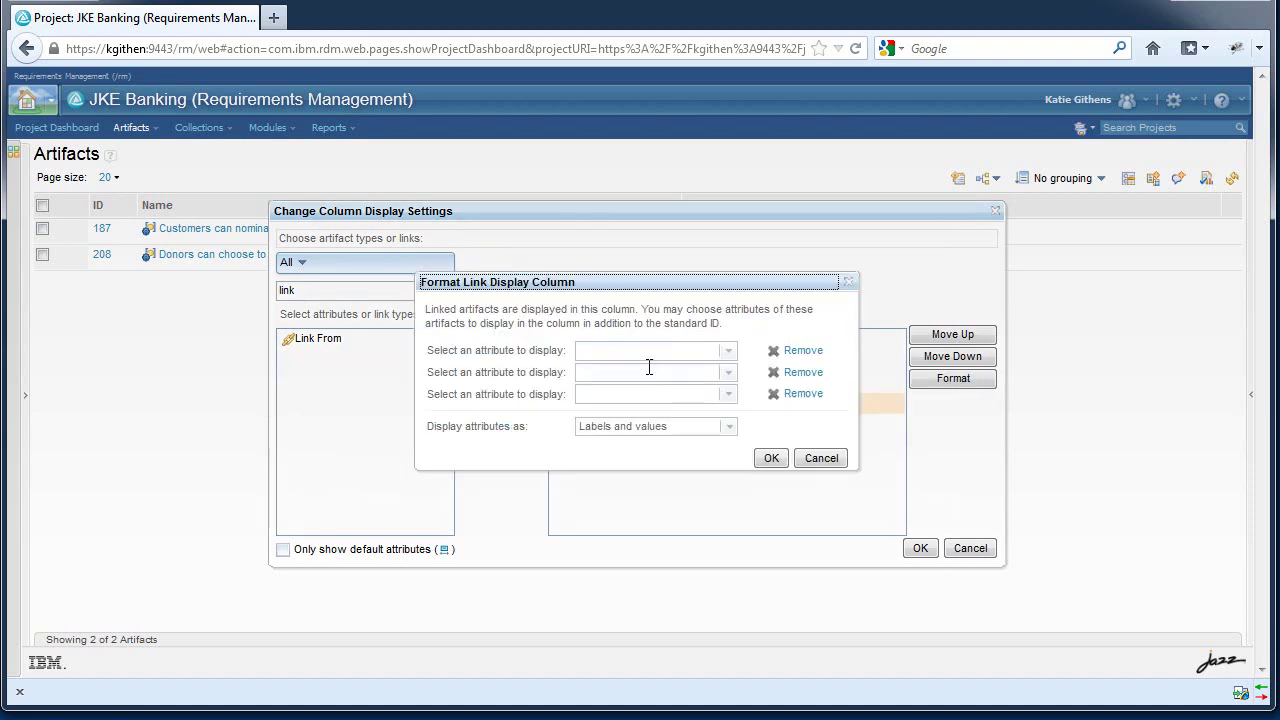
click(638, 358)
text(st)
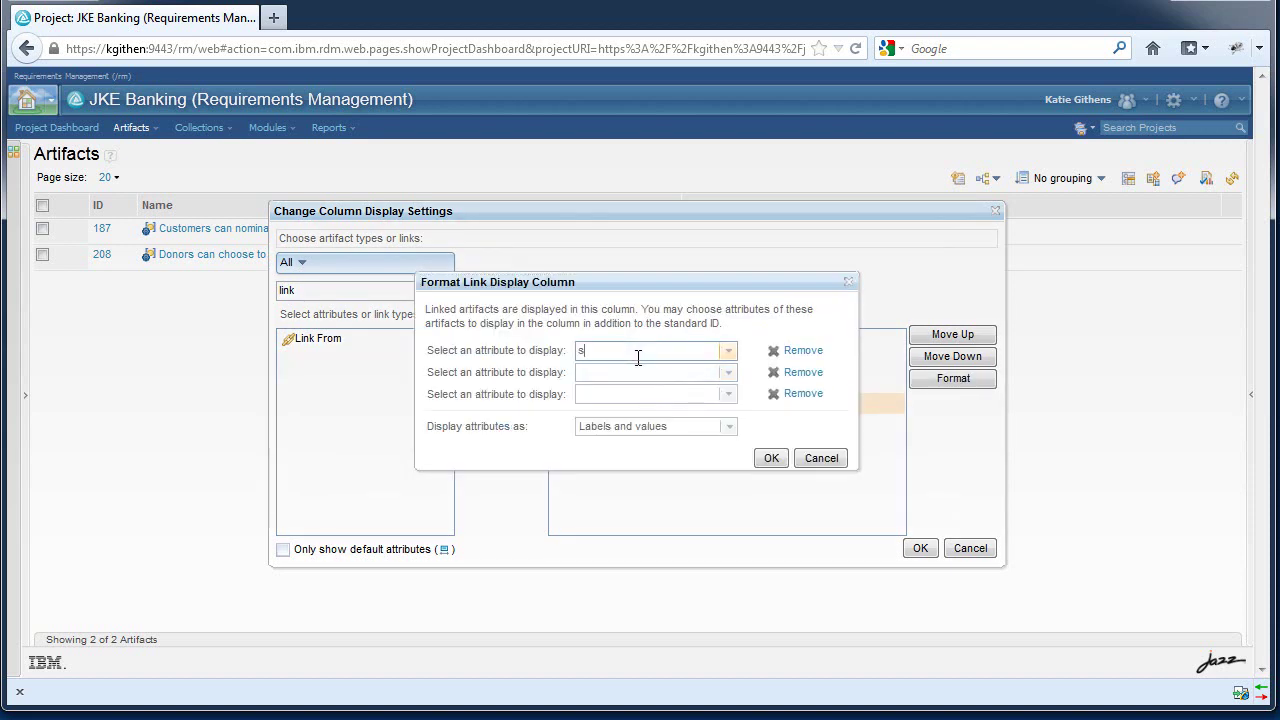
key(Tab)
text(b)
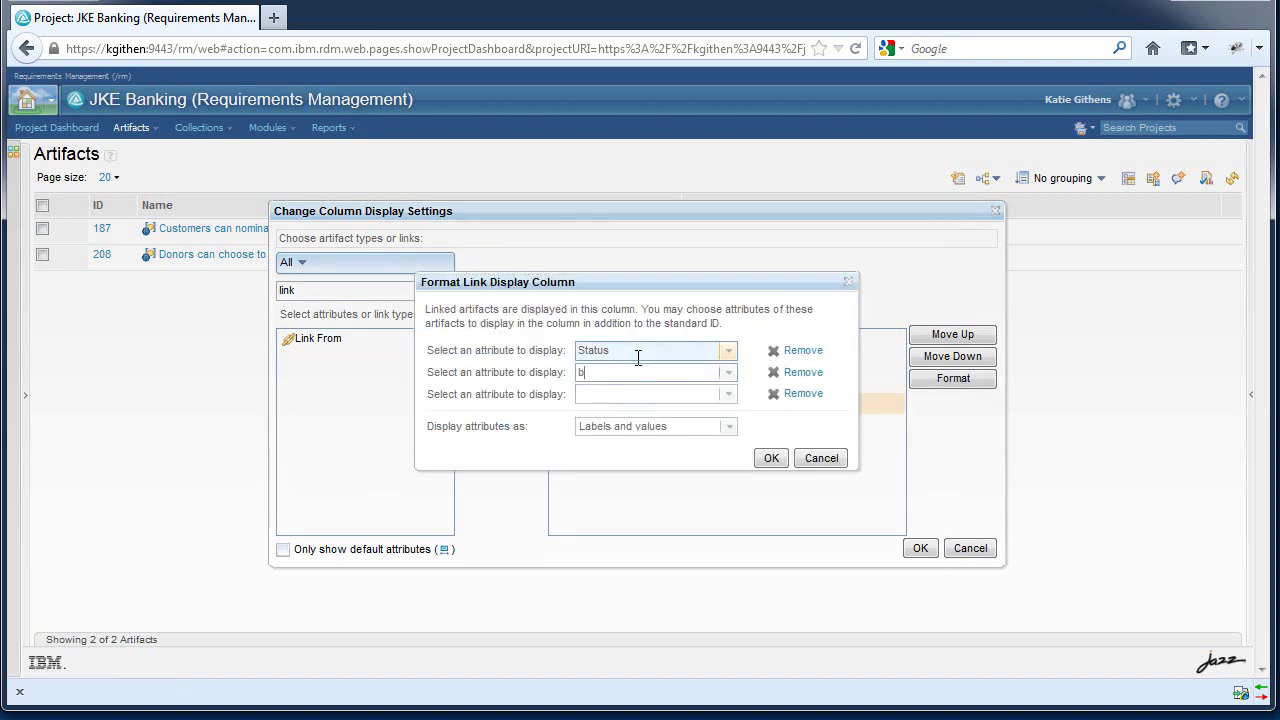
key(Tab)
key(Tab)
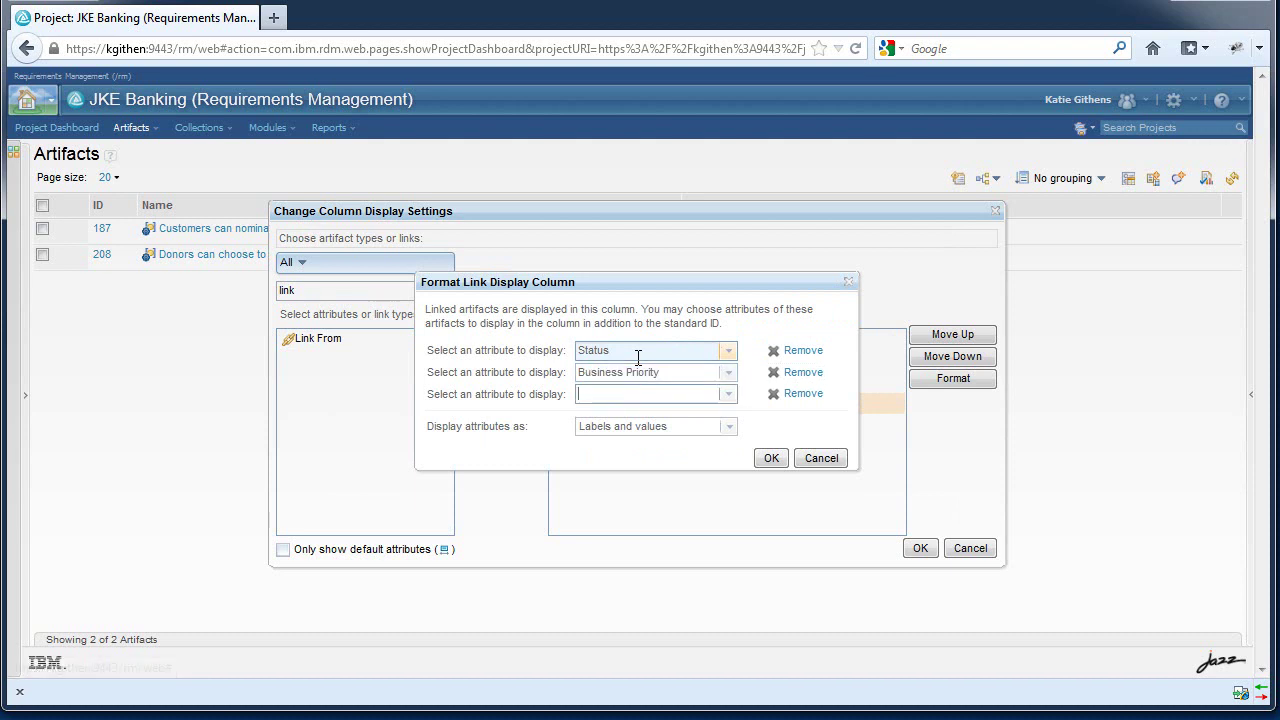
text(o)
key(Tab)
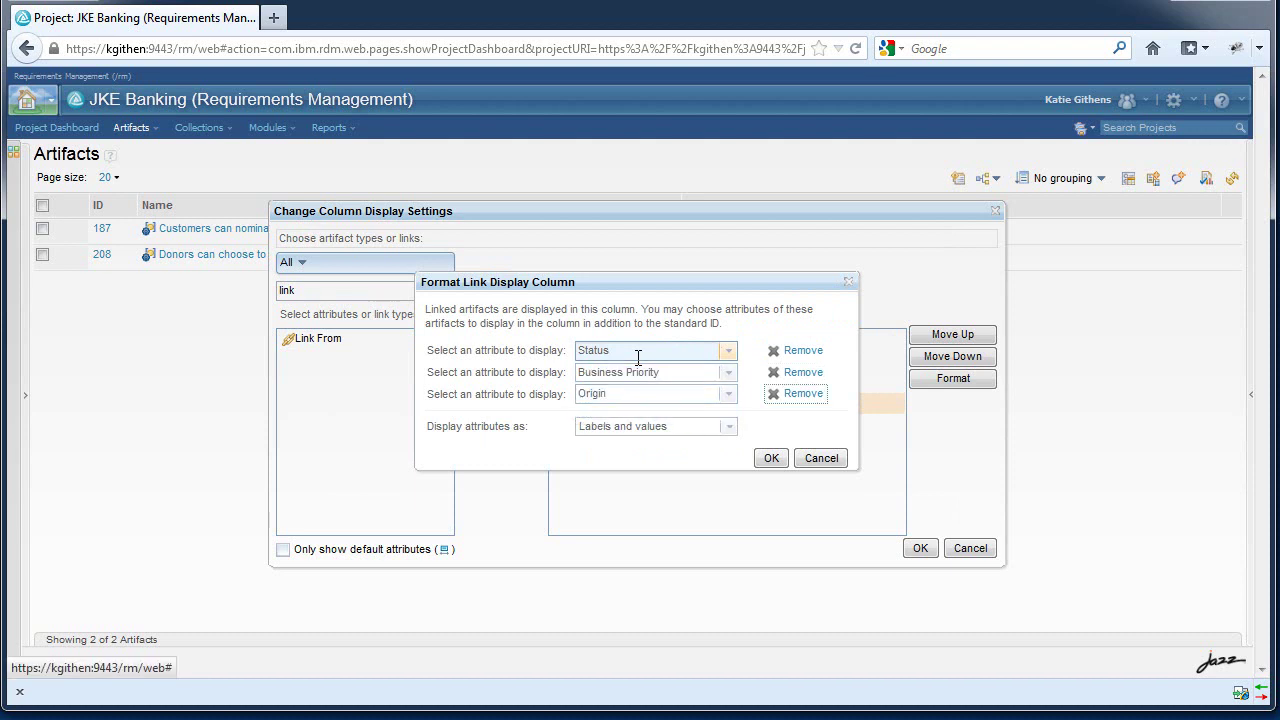
click(773, 458)
click(920, 548)
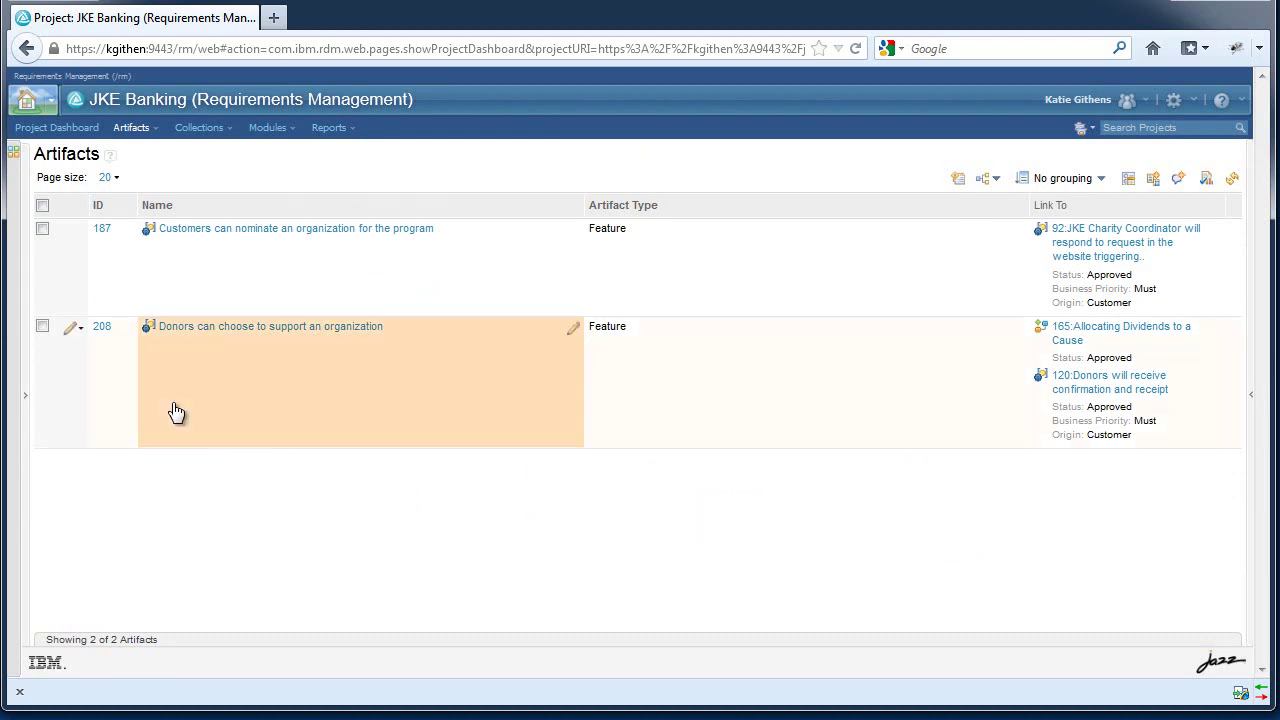
Review the link types offered under 'Add a link to the Artifact' for artifact 208
click(82, 330)
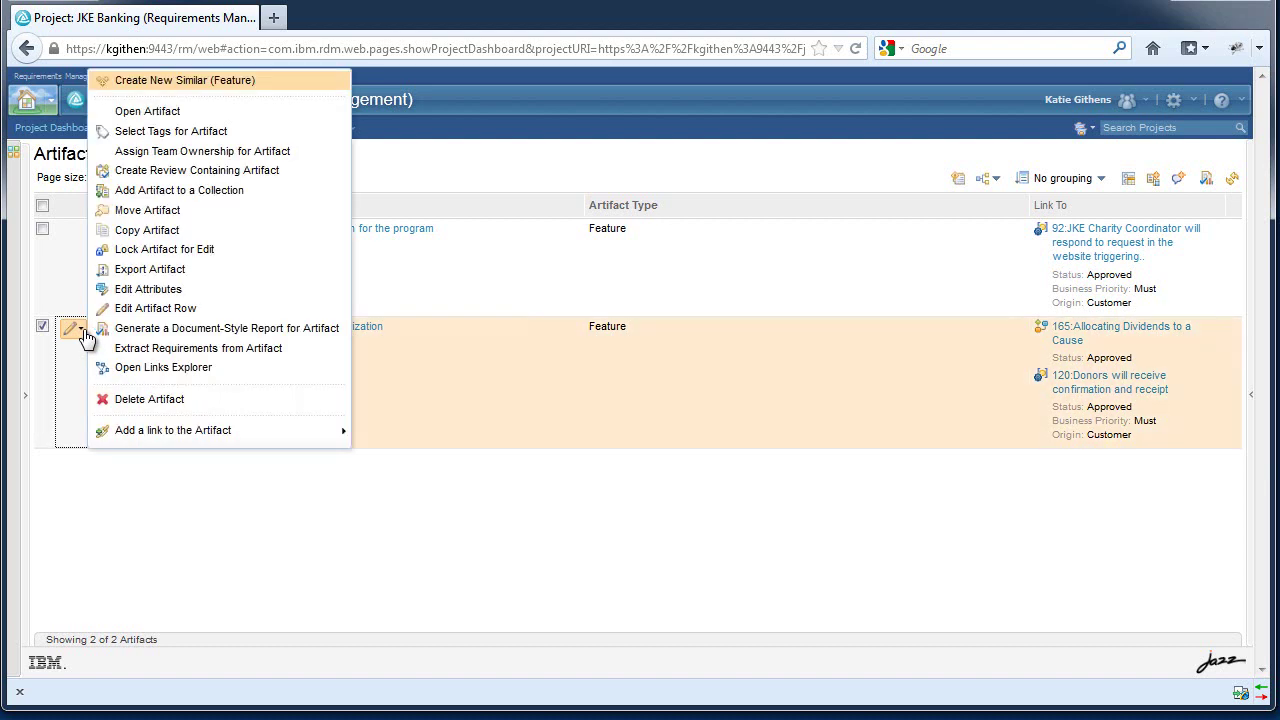
mouse_move(136, 436)
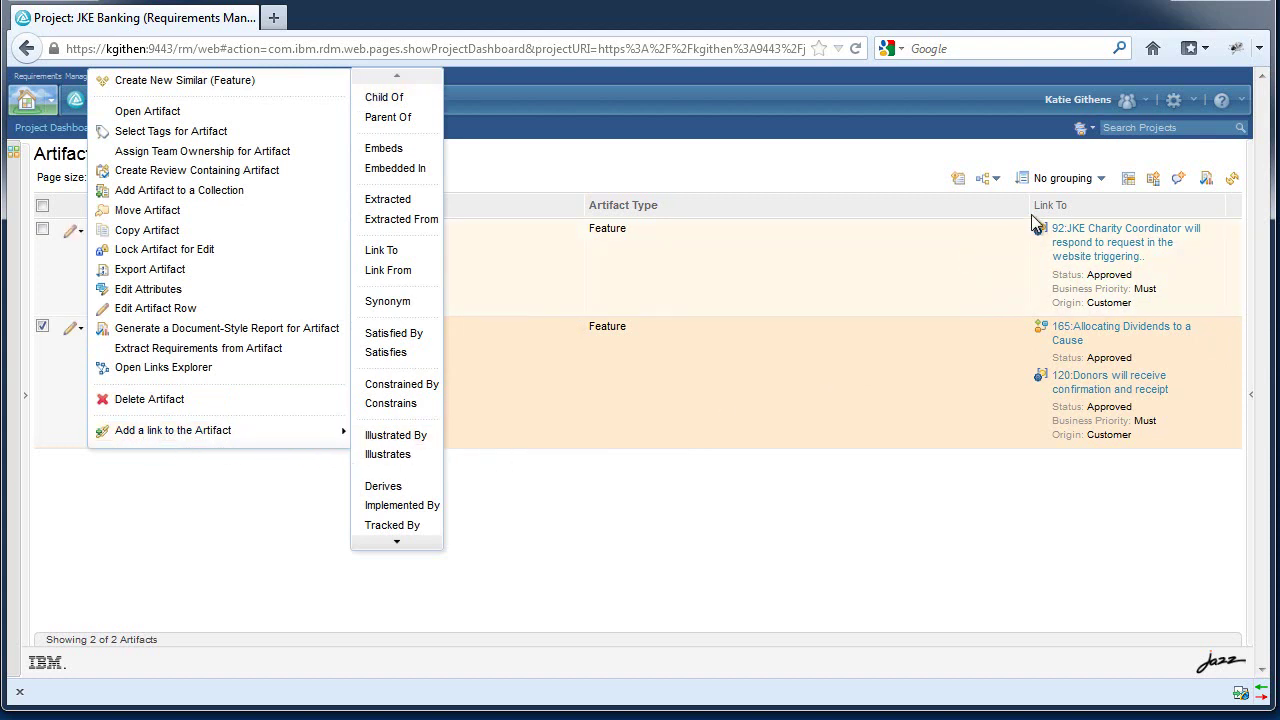
In project administration, give the Feature artifact type Link To as its preferred link type and save
click(1175, 115)
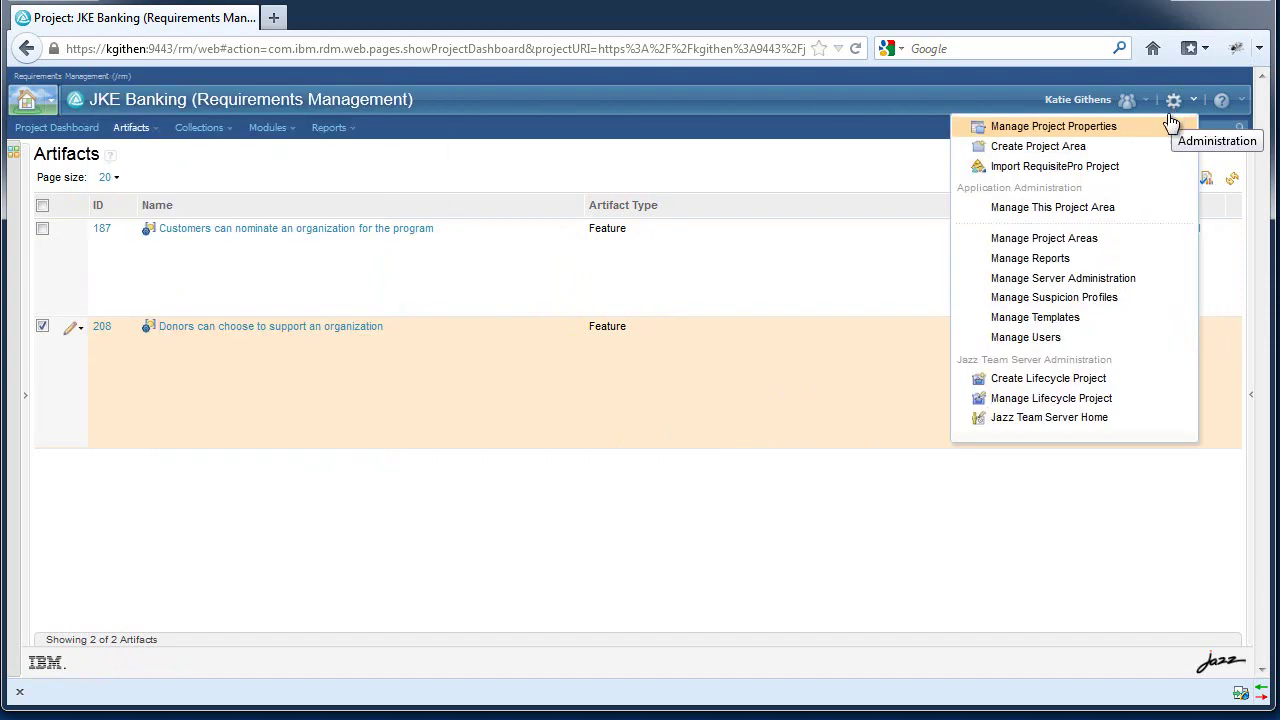
click(1113, 126)
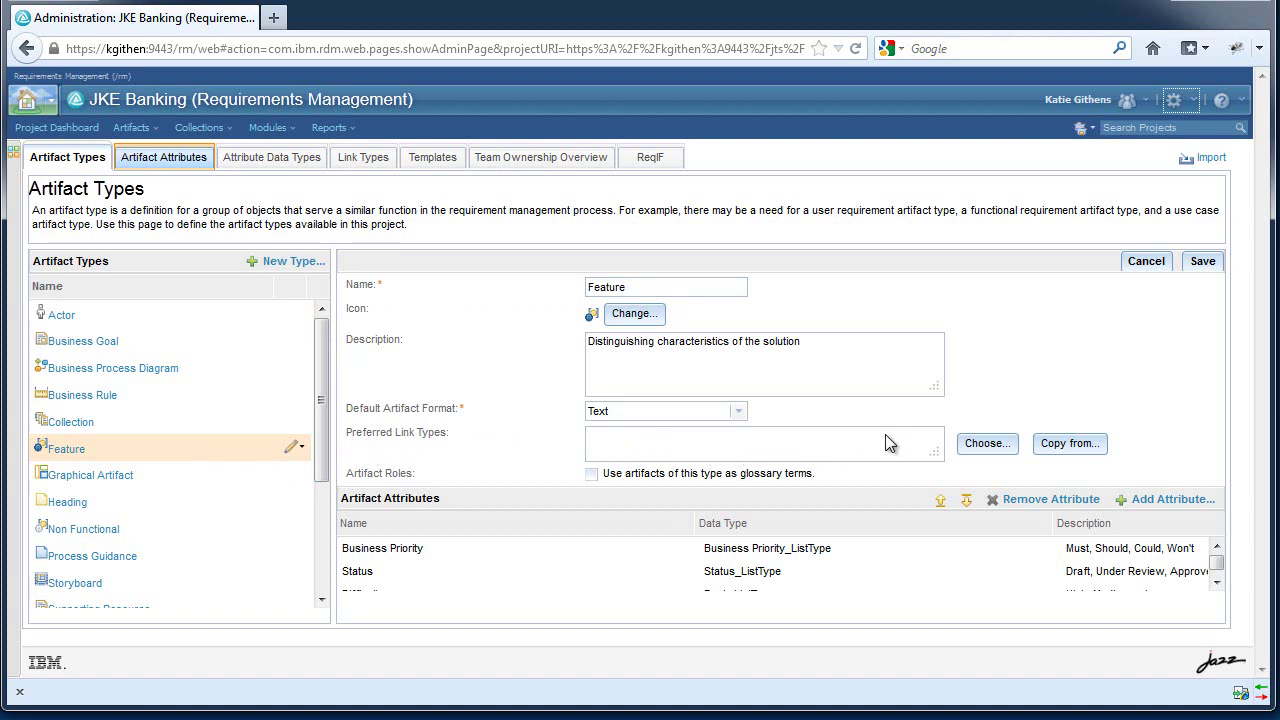
click(1003, 444)
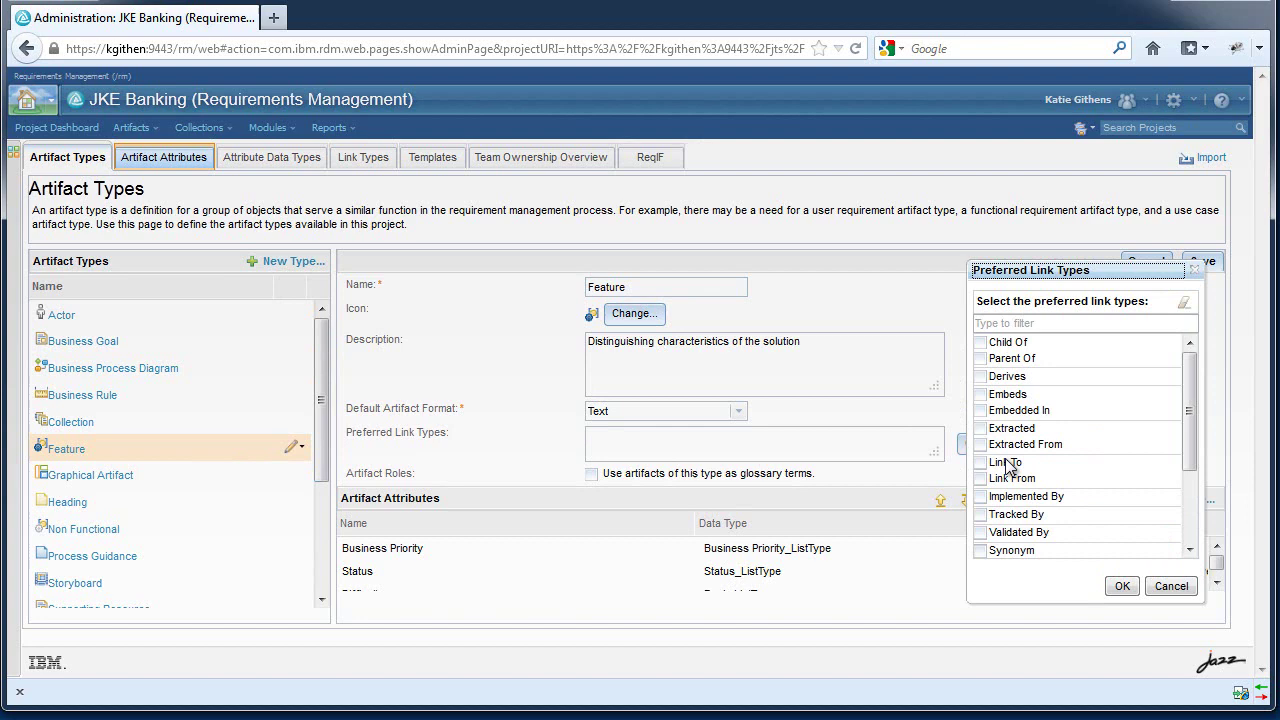
click(1006, 466)
click(1123, 590)
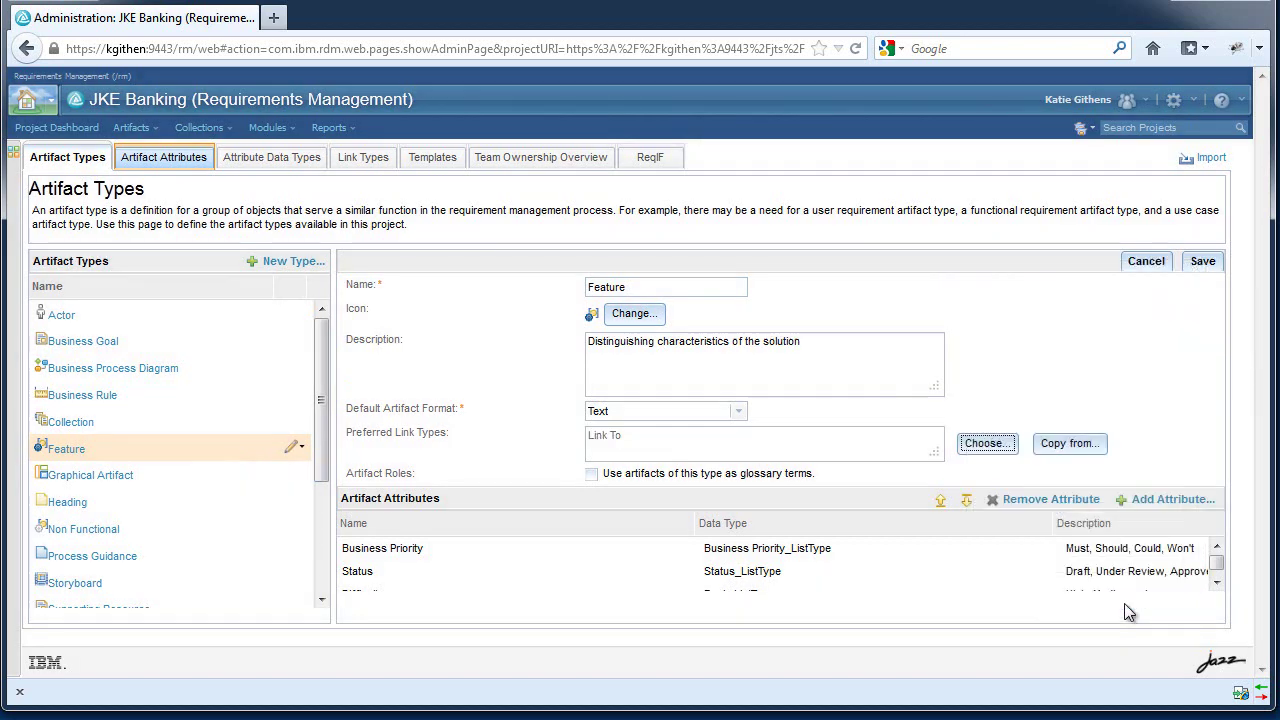
click(1198, 263)
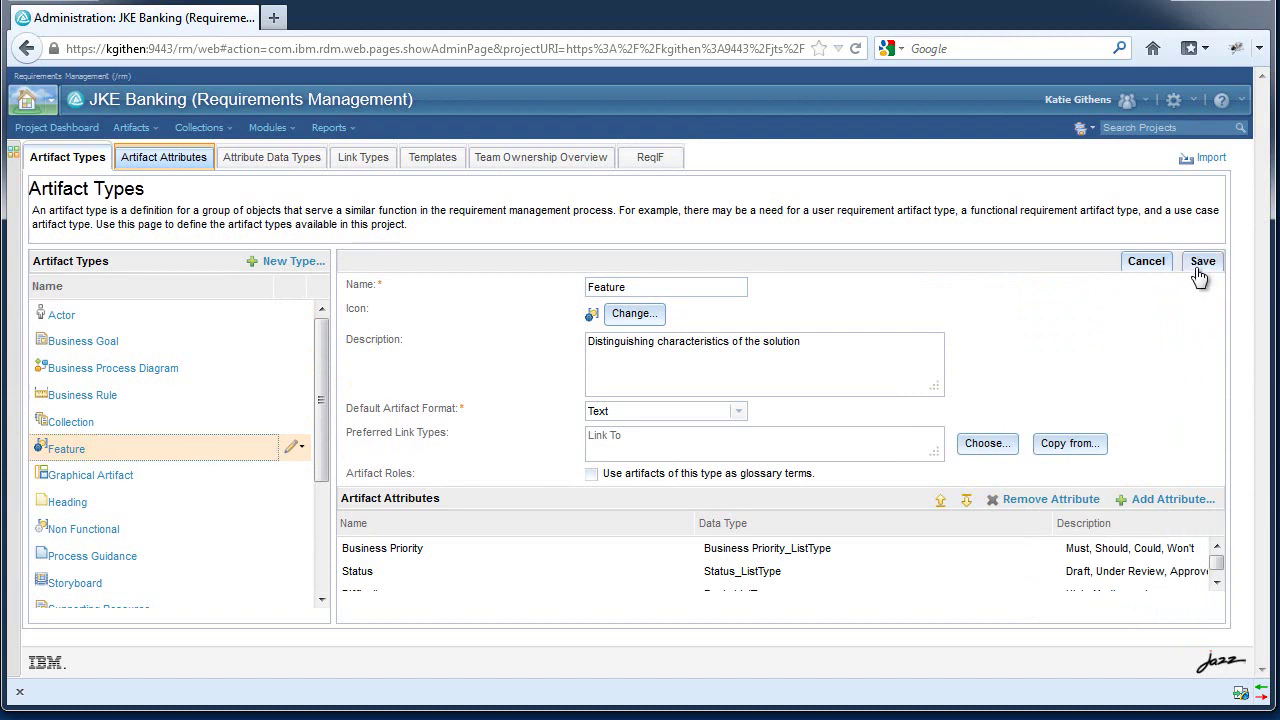
Browse the project artifacts and confirm Link To appears in artifact 208's link options
click(133, 127)
click(163, 150)
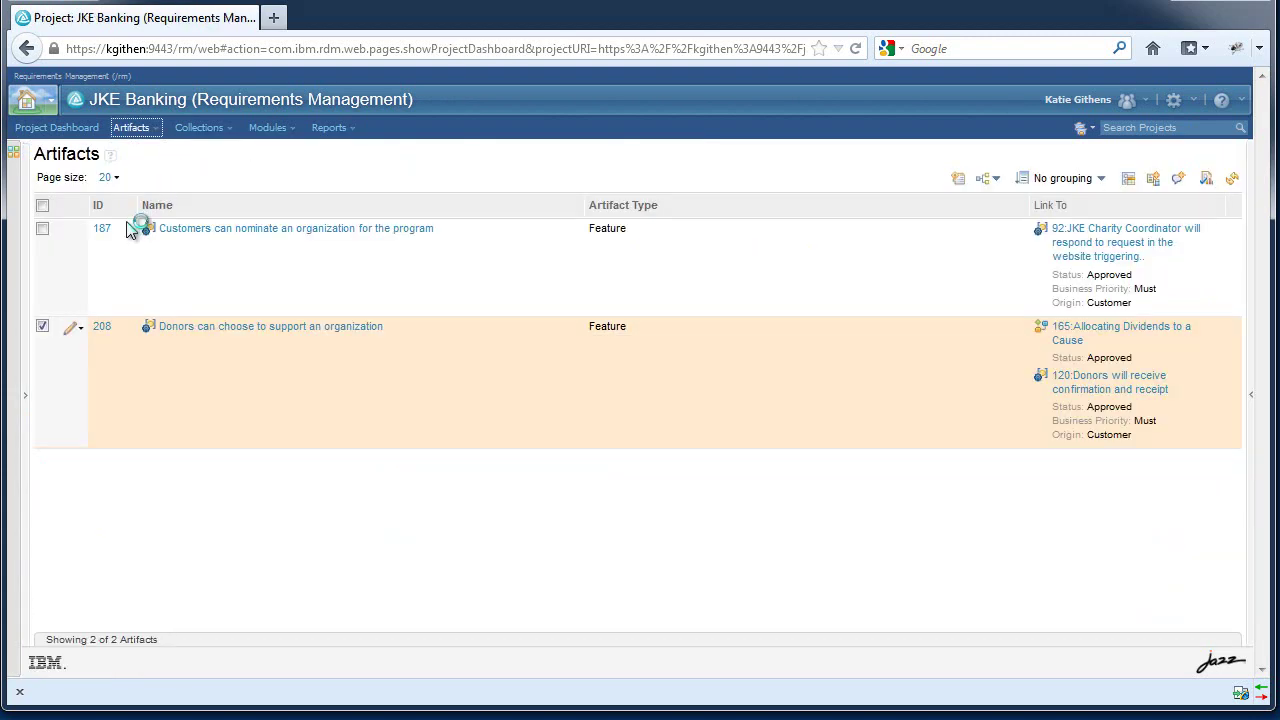
click(70, 332)
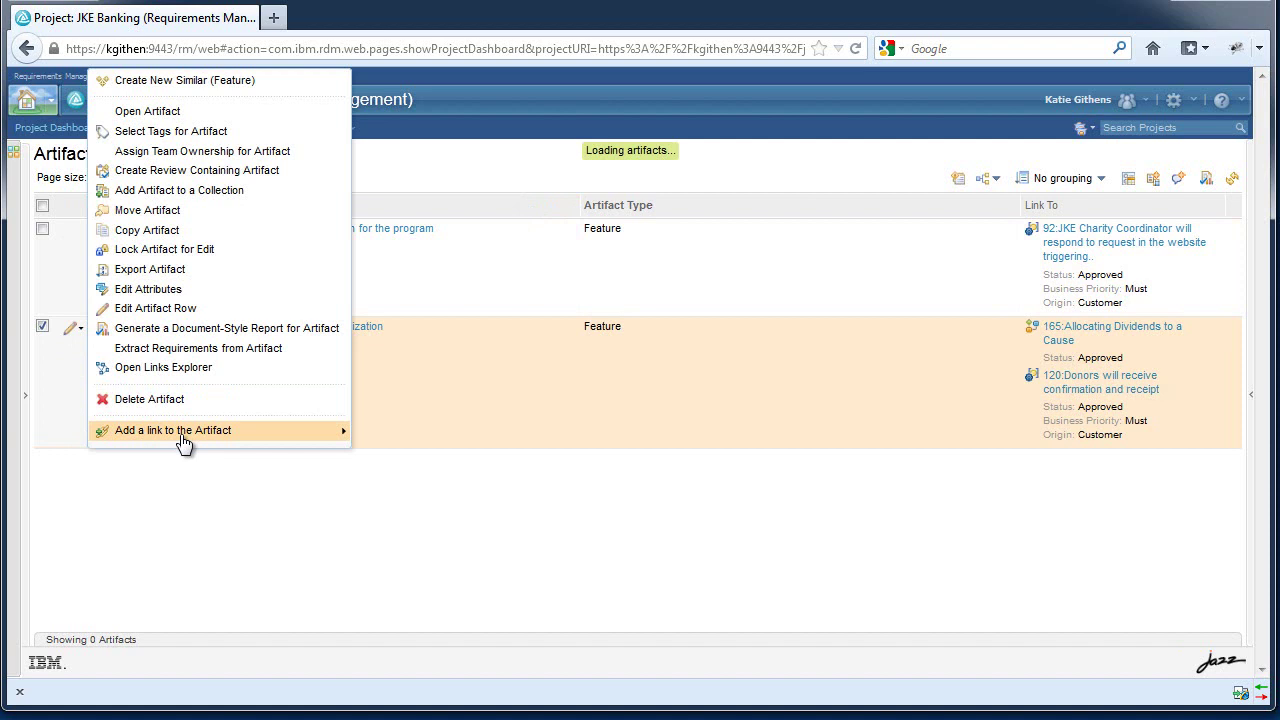
mouse_move(181, 442)
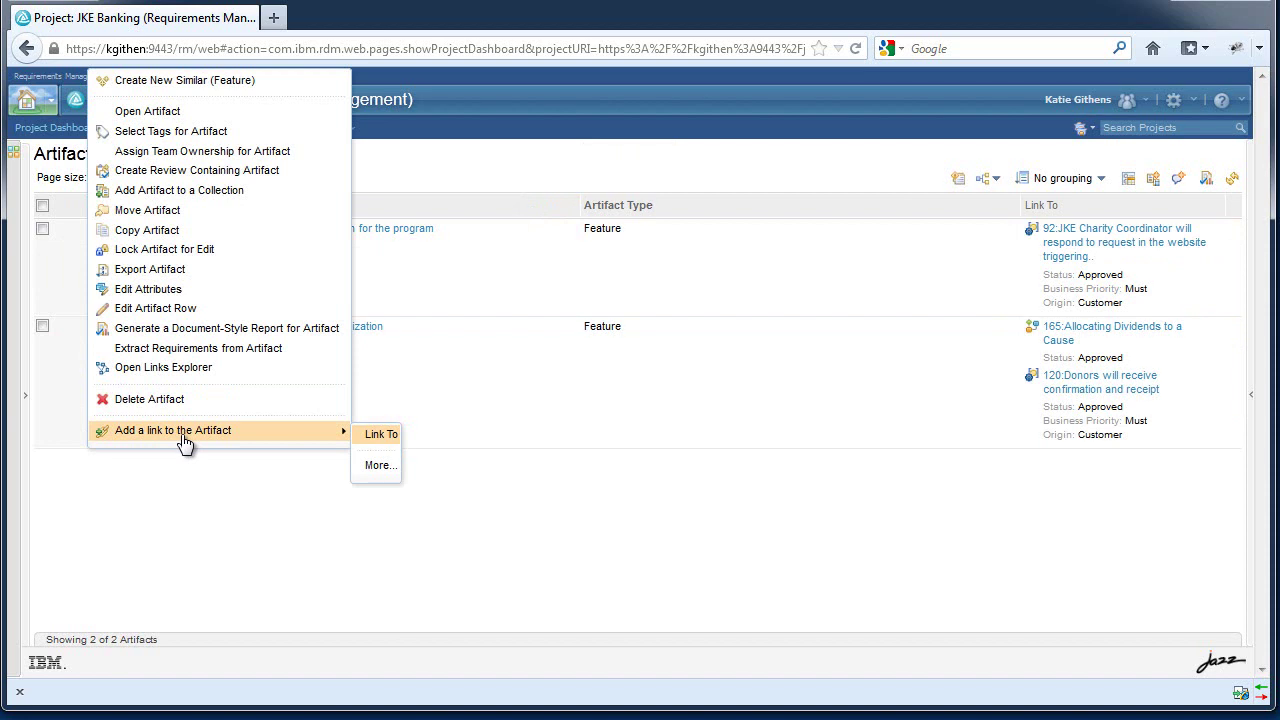
click(371, 507)
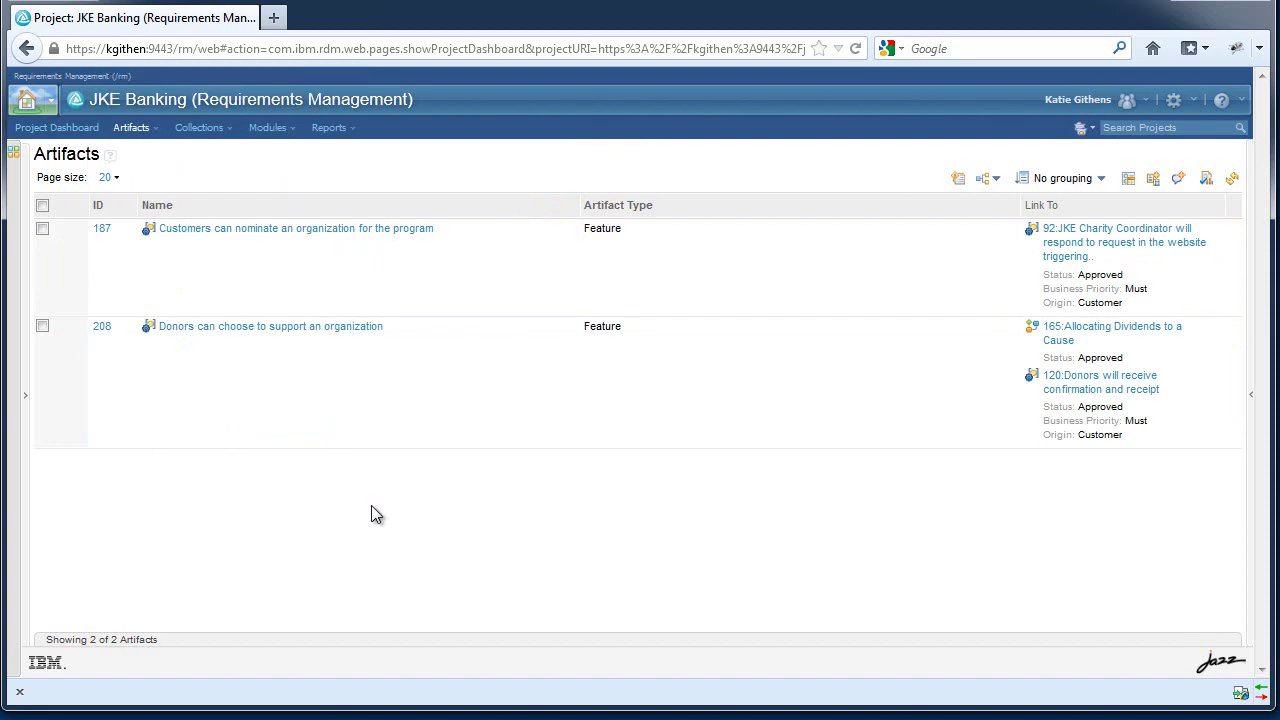
Open collection 106: Extended Functionality and pick it as the collection to compare in Compare Collections
click(212, 143)
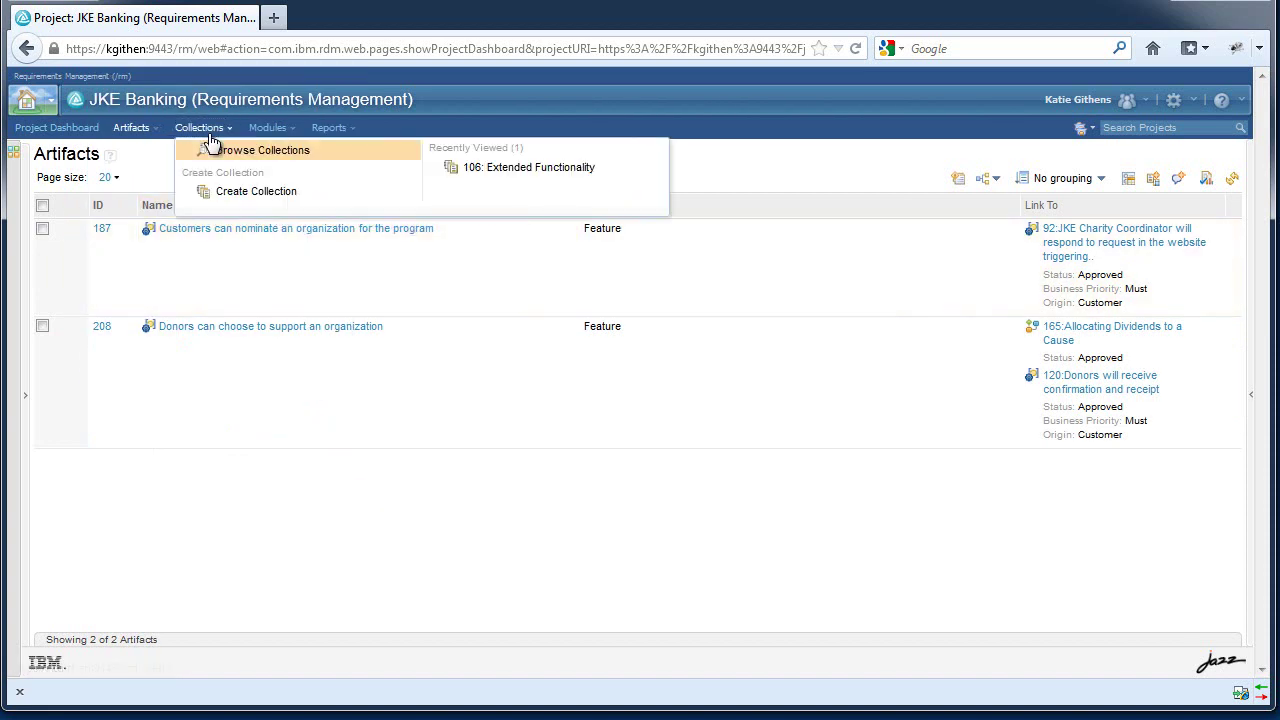
click(490, 169)
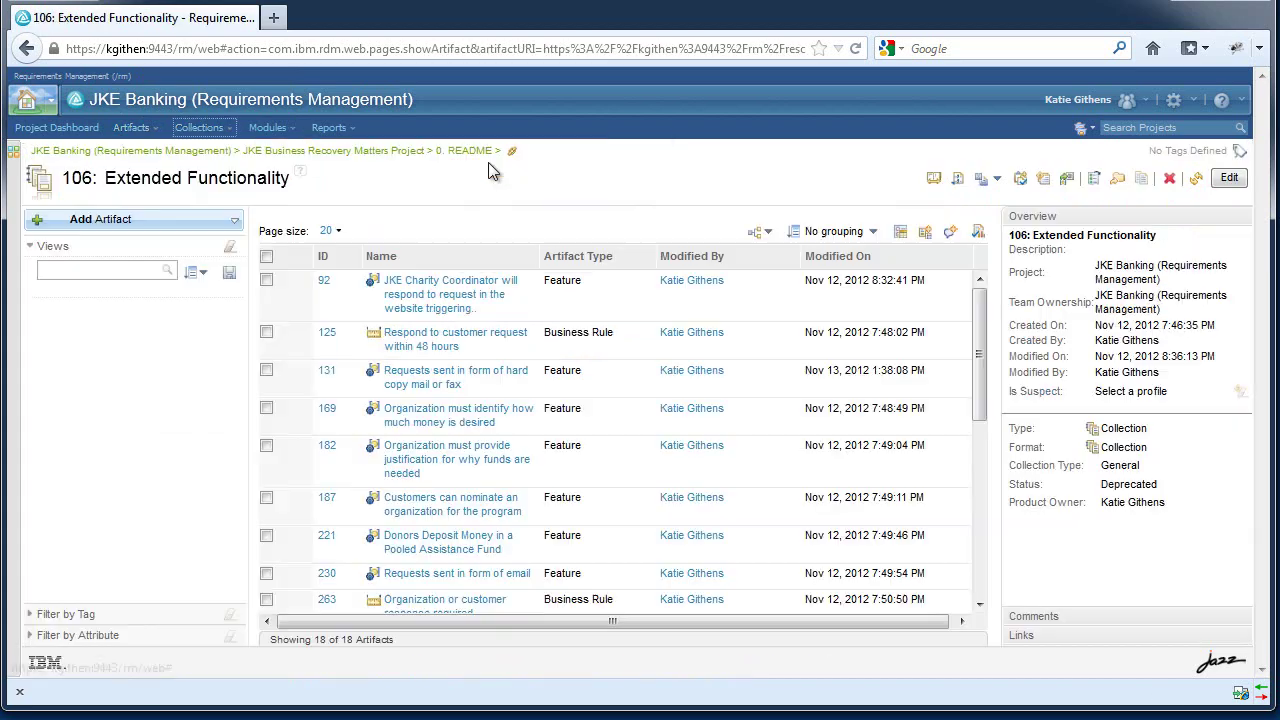
click(934, 178)
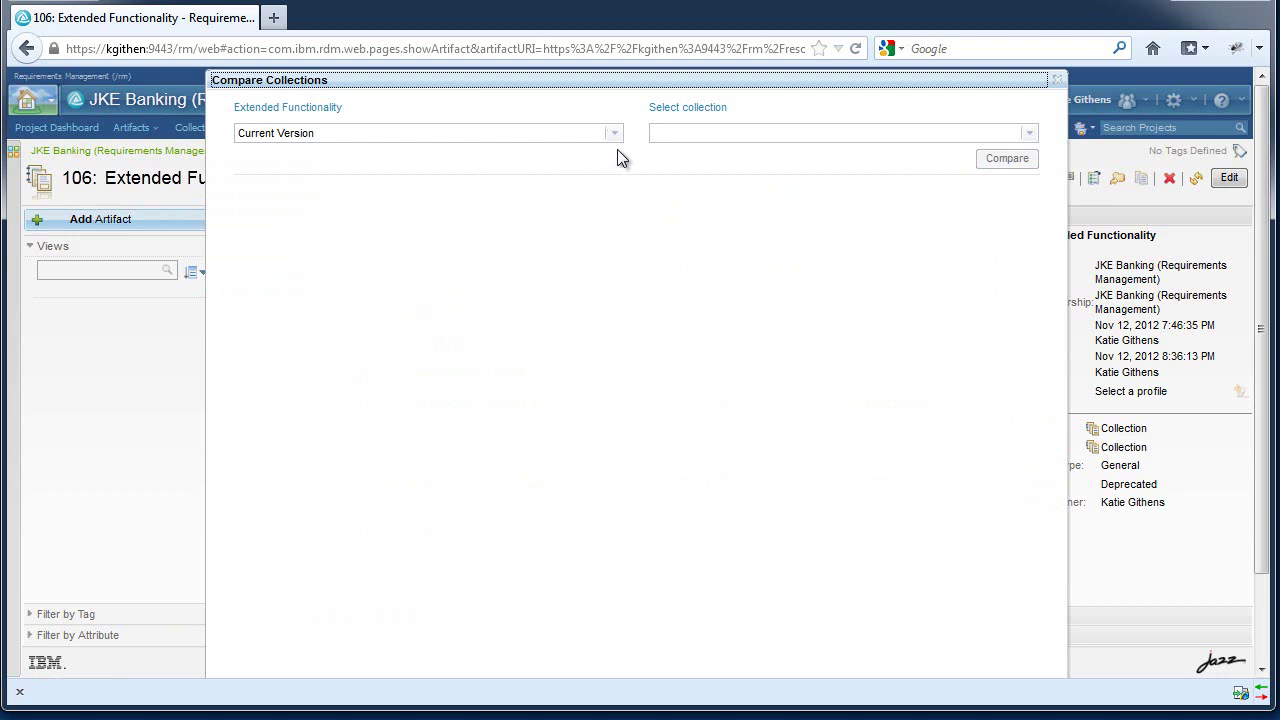
click(672, 108)
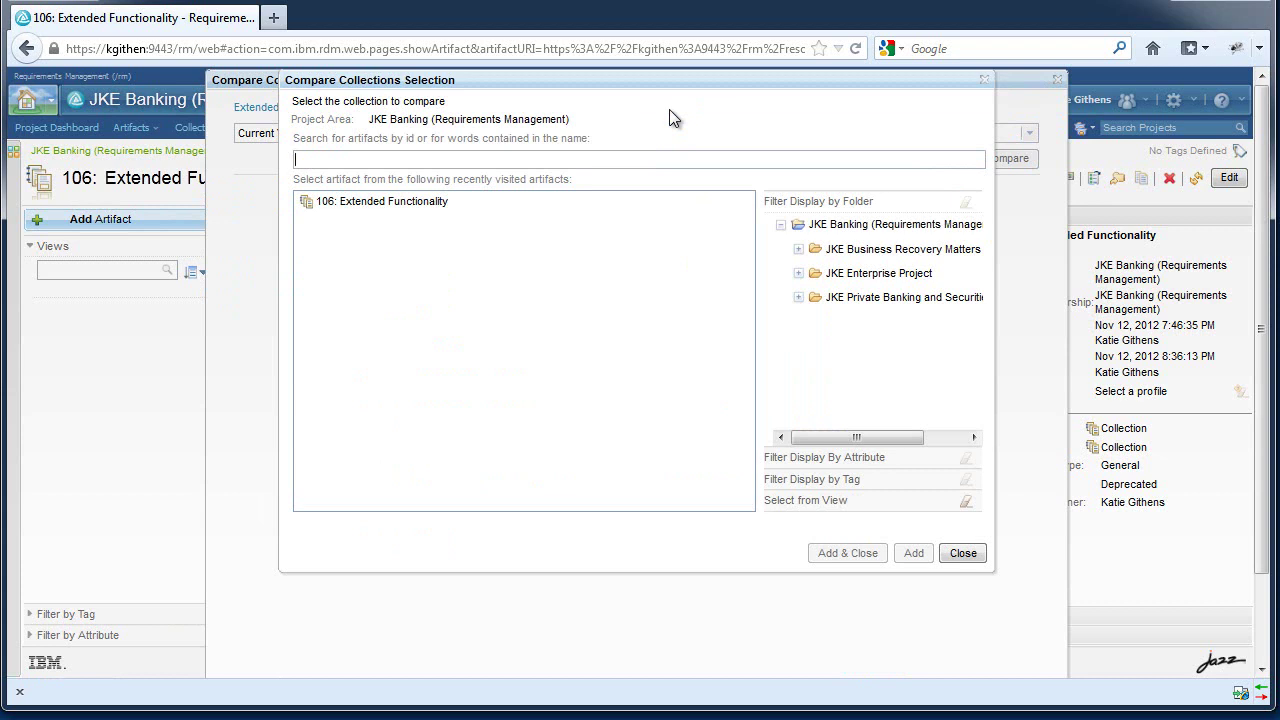
click(435, 205)
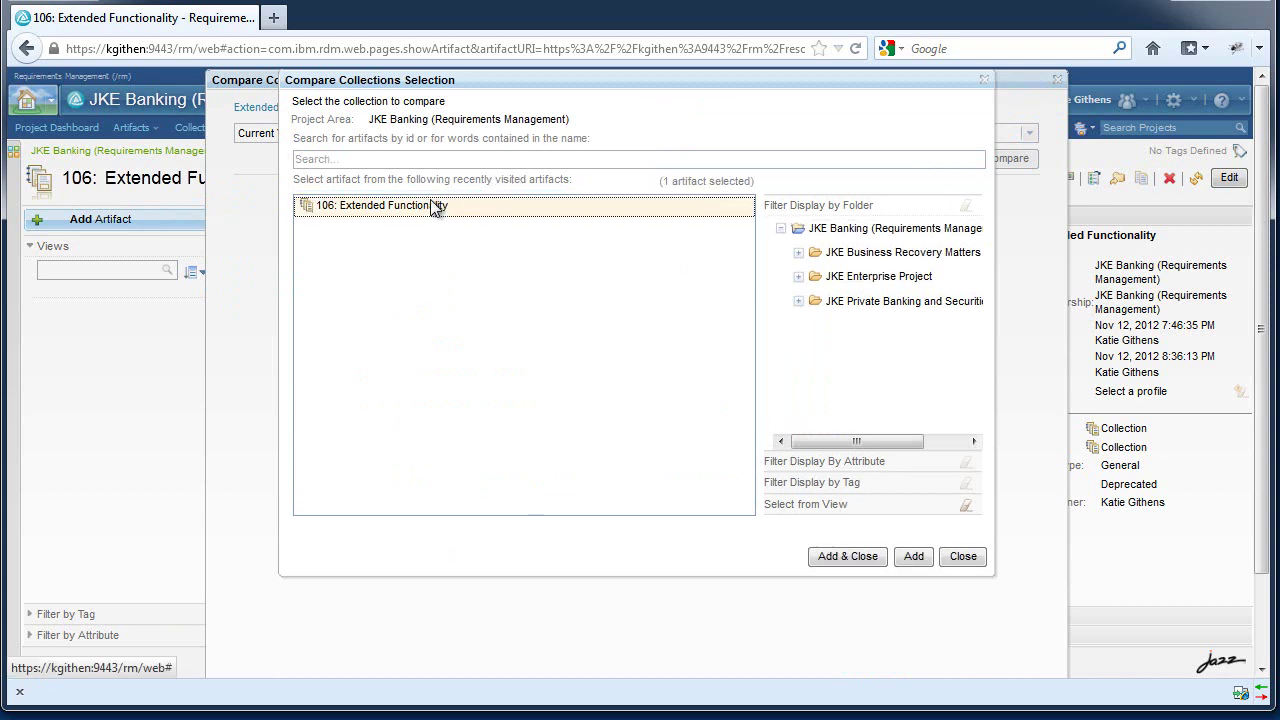
Compare the Nov 12, 2012 8:30:34 PM version of Extended Functionality against its current version
click(850, 560)
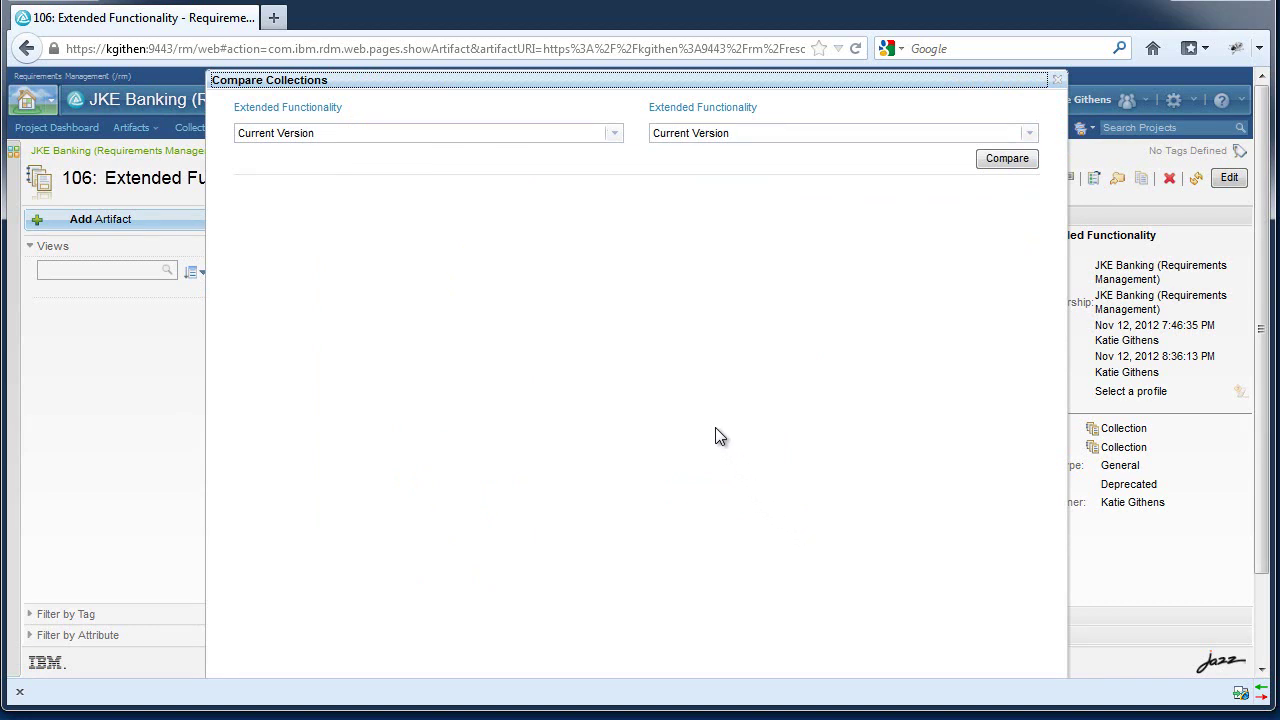
click(614, 136)
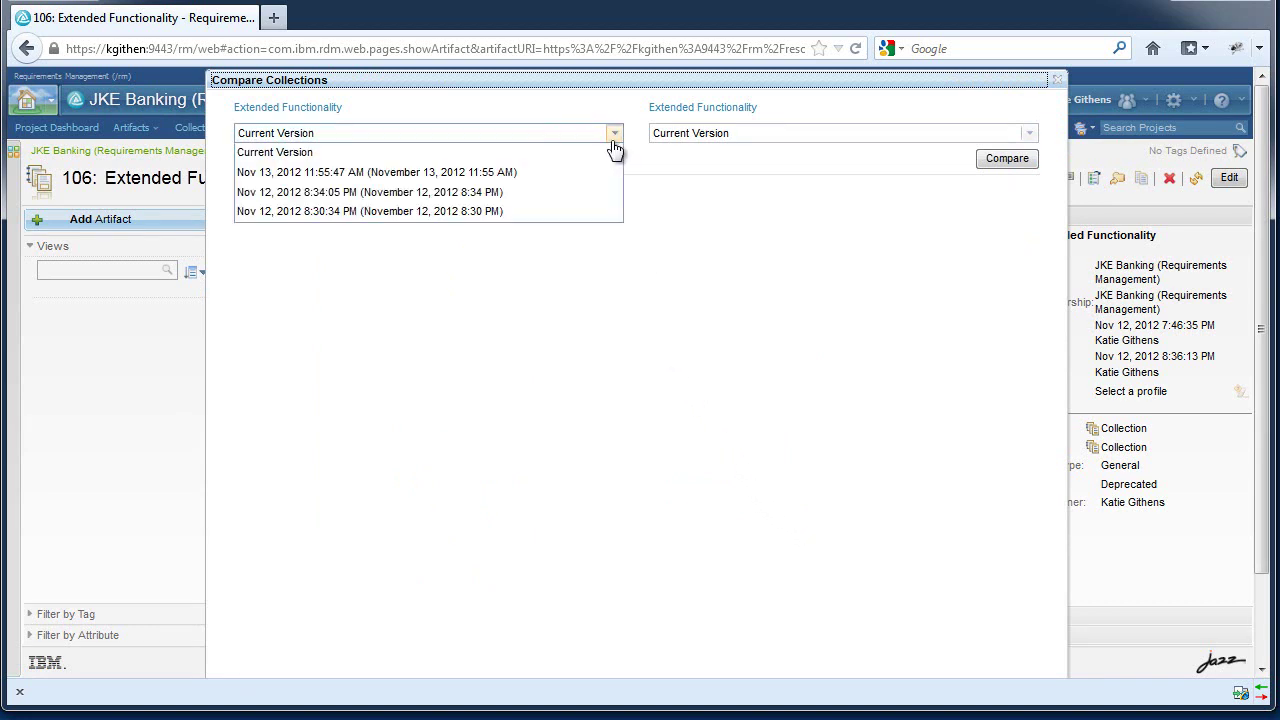
click(561, 211)
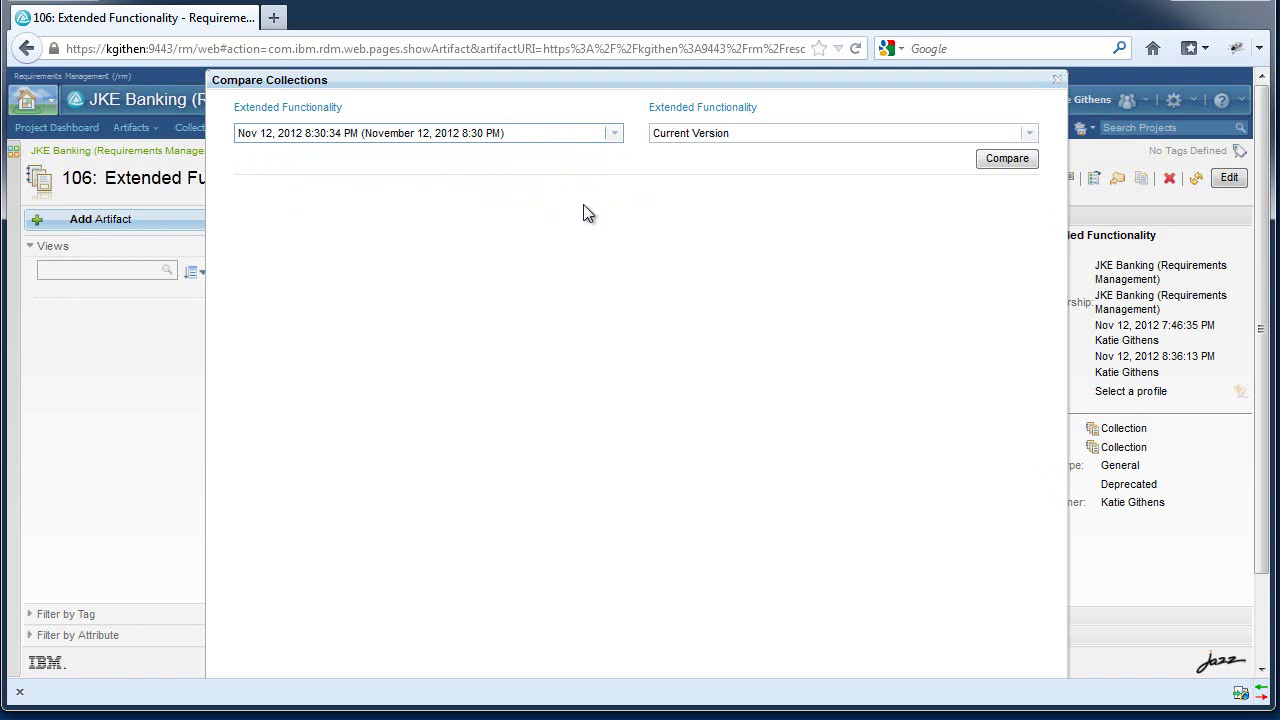
click(995, 168)
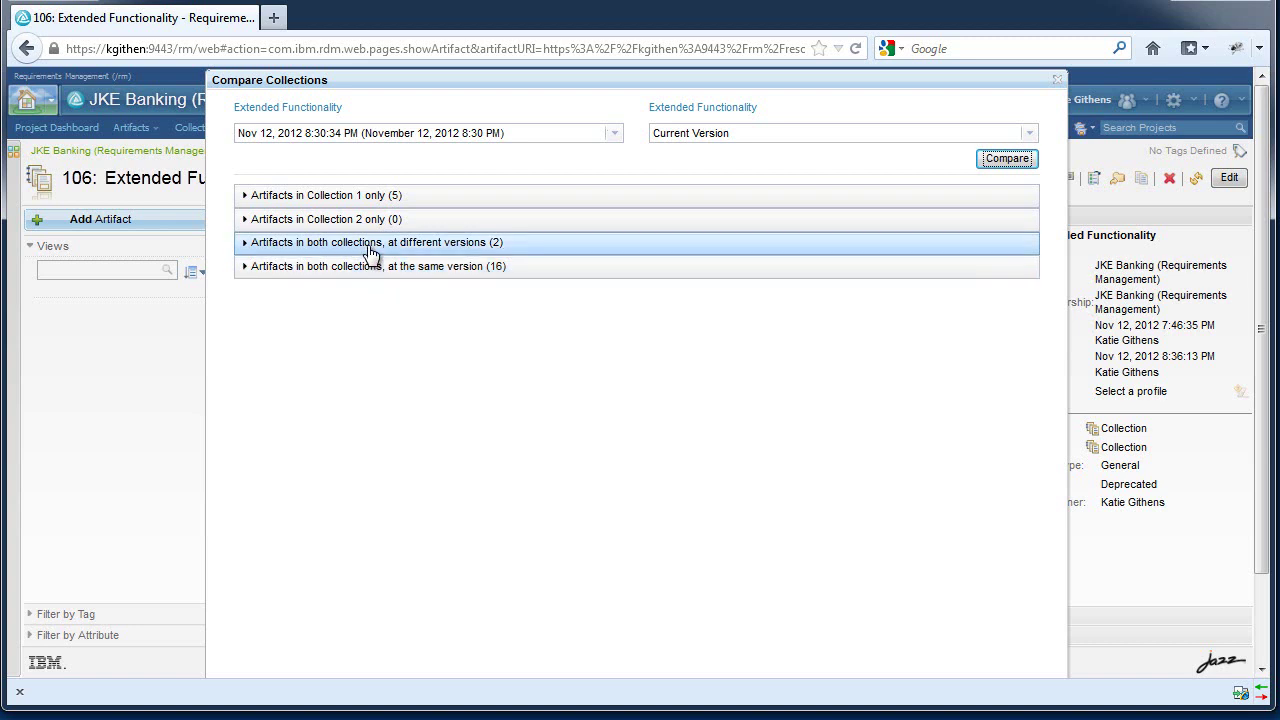
Expand the artifacts at different versions and show artifact 131's Primary Text changes
click(371, 243)
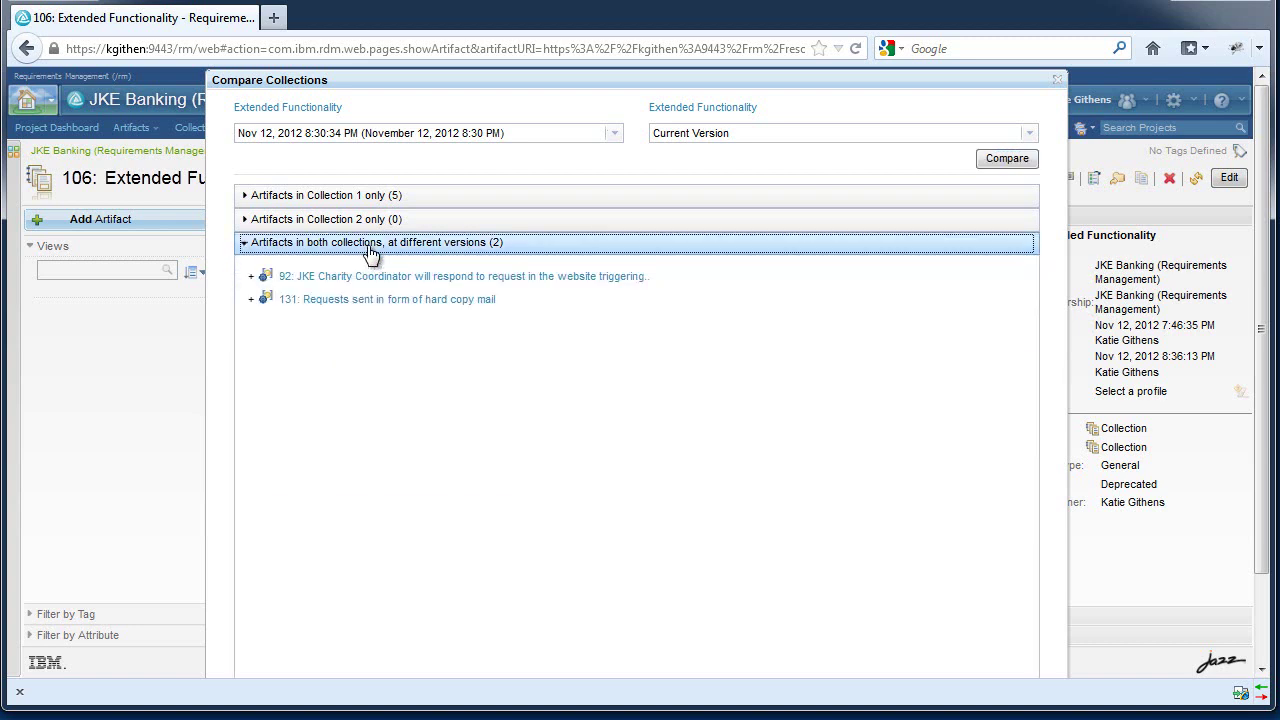
click(250, 300)
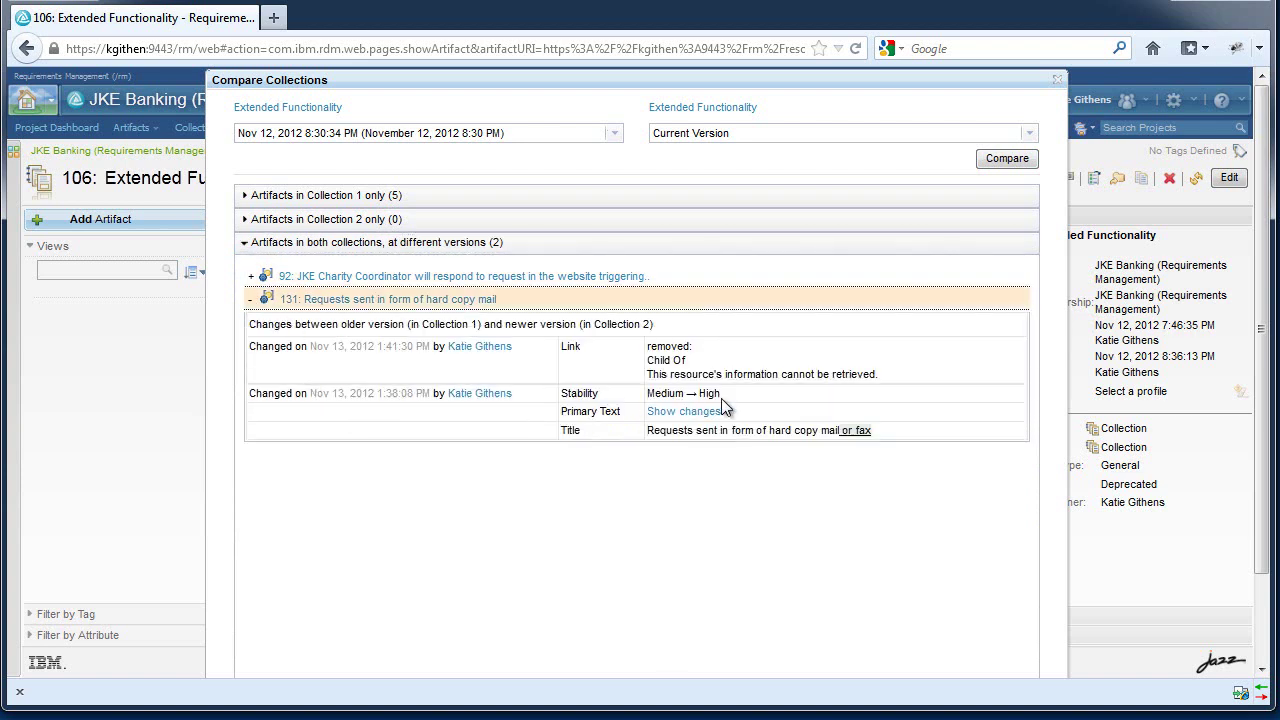
click(705, 412)
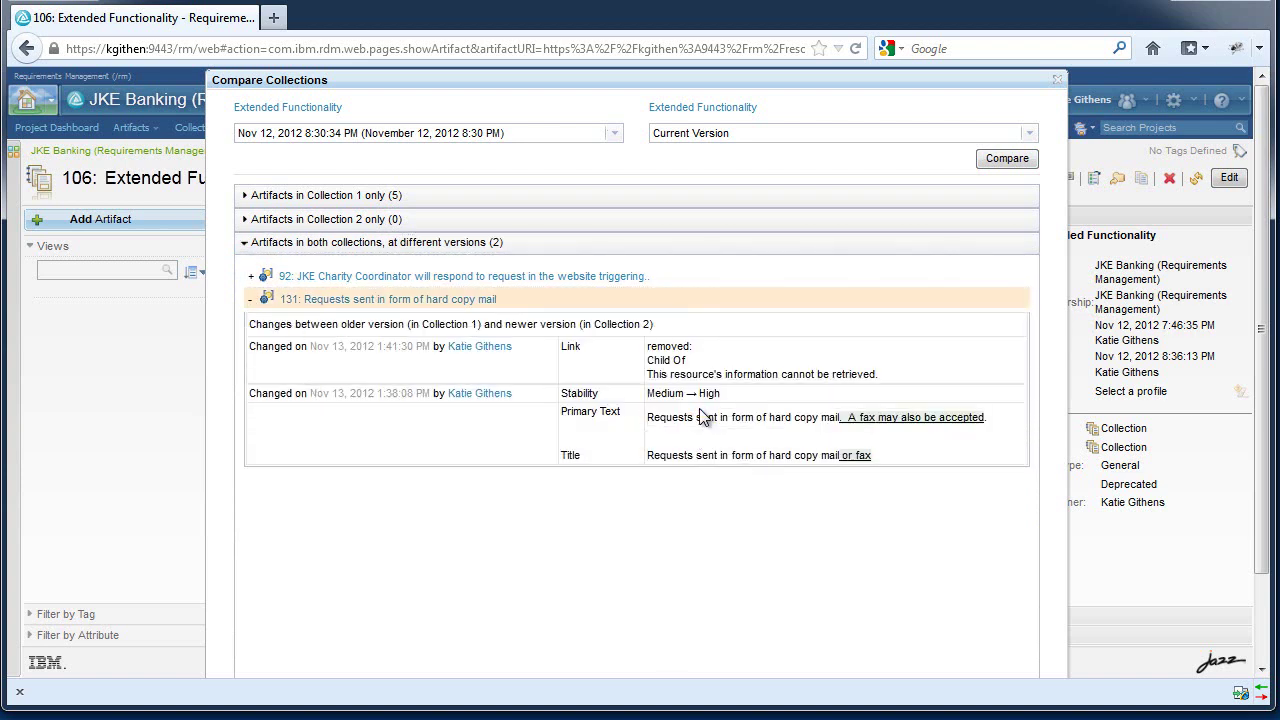